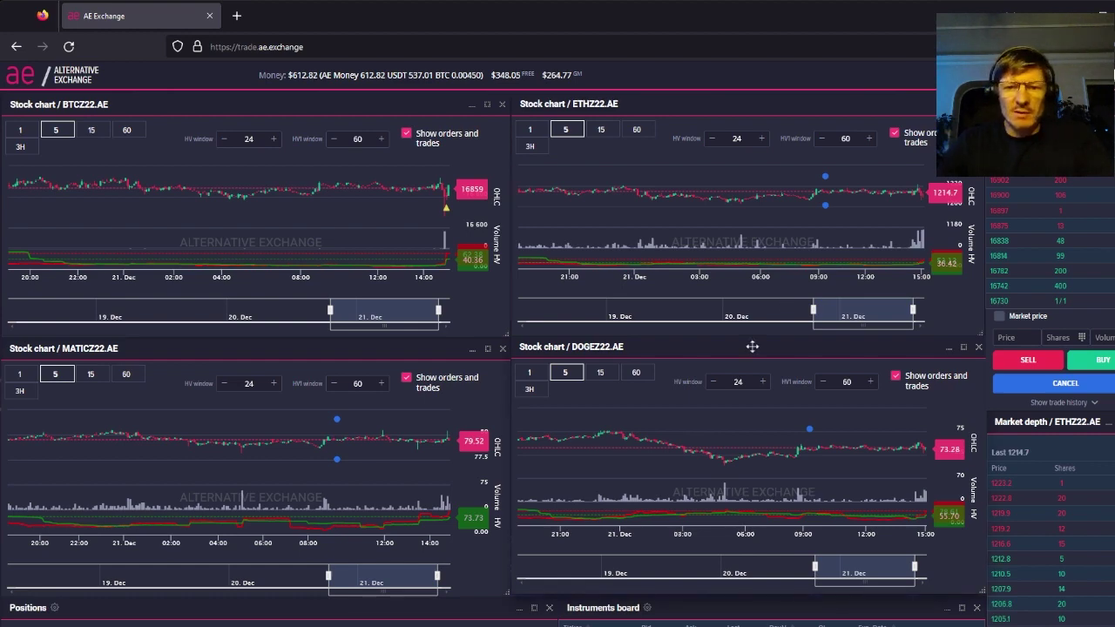
Scroll past Positions, Orders and Bots to the BTCZ22.AE option board with Dec 23 and Dec 30 expiries.
scroll(753, 349, down, 1)
scroll(752, 350, down, 1)
scroll(753, 350, down, 1)
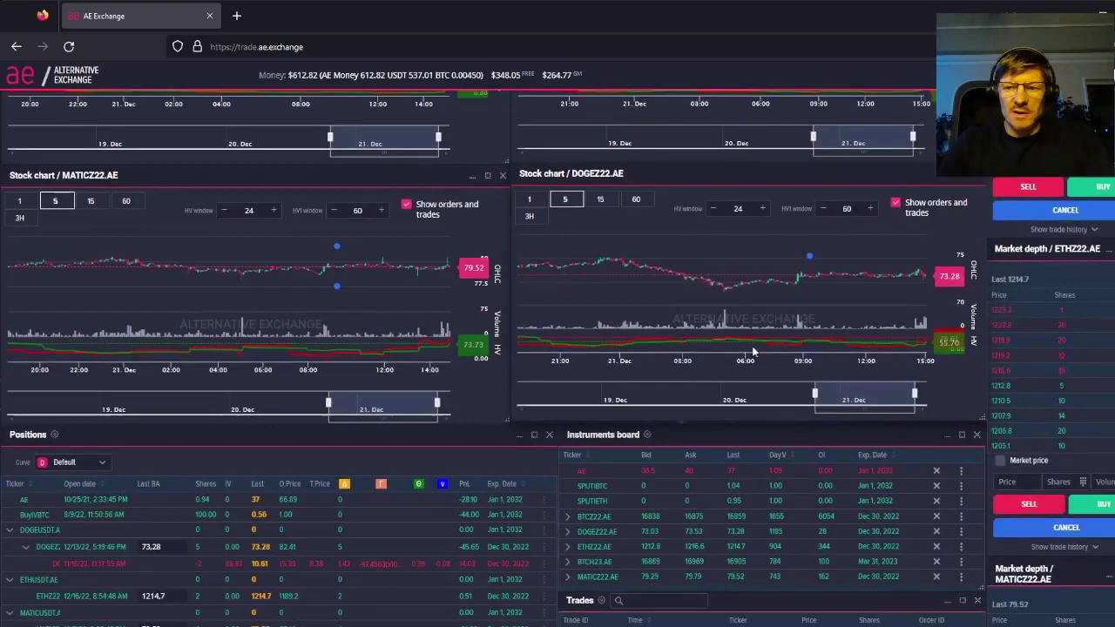
scroll(752, 350, down, 2)
scroll(752, 350, down, 1)
scroll(752, 351, down, 1)
scroll(753, 350, down, 2)
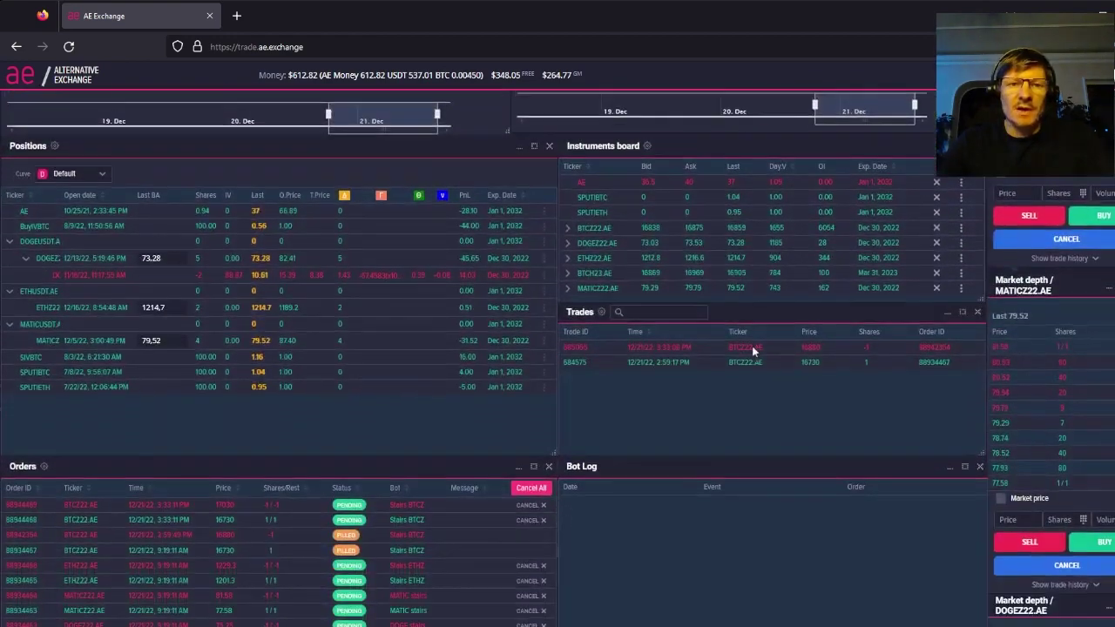
scroll(753, 351, down, 1)
scroll(753, 350, down, 1)
scroll(754, 352, down, 1)
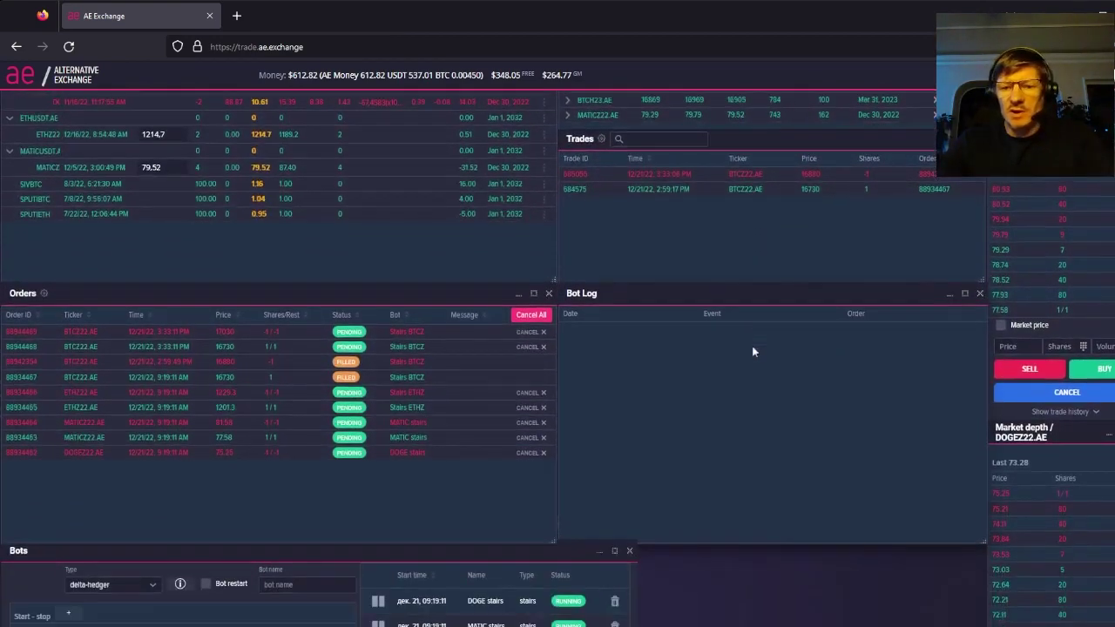
scroll(753, 352, down, 1)
scroll(753, 352, down, 1)
scroll(753, 352, down, 1)
scroll(754, 352, down, 2)
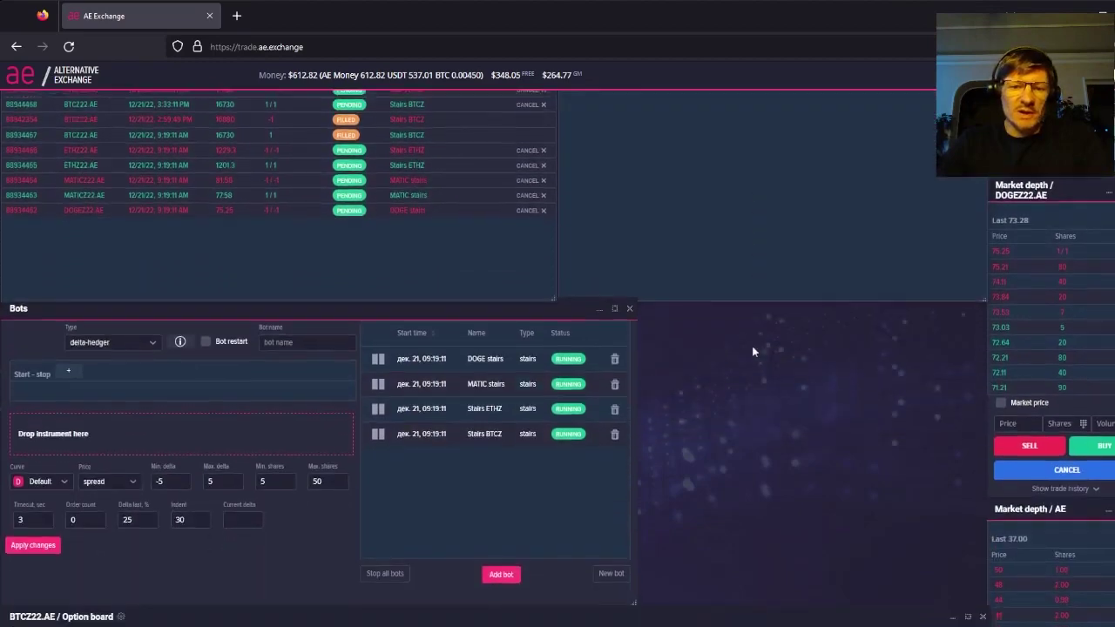
scroll(753, 352, down, 2)
scroll(754, 352, down, 2)
scroll(753, 350, down, 1)
scroll(754, 350, down, 2)
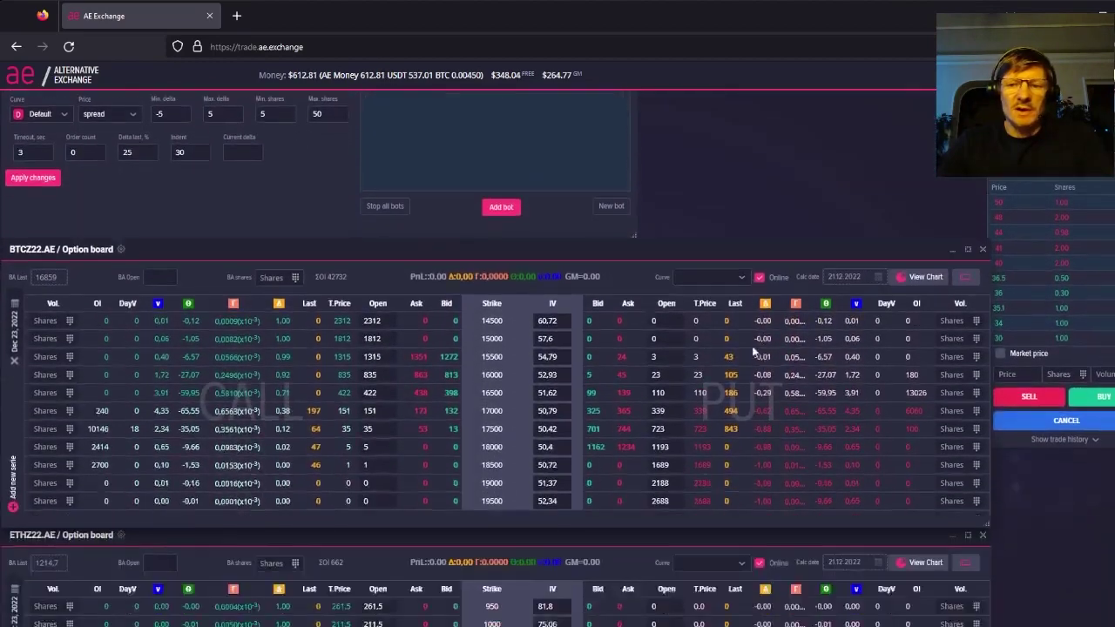
scroll(754, 350, down, 2)
scroll(752, 346, down, 1)
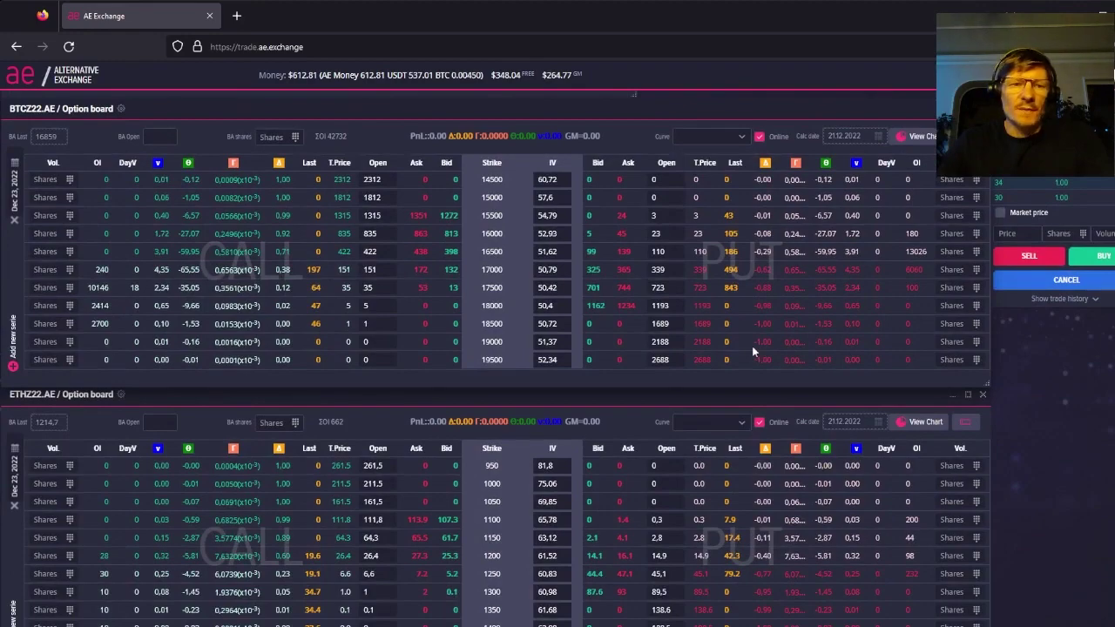
scroll(752, 346, down, 1)
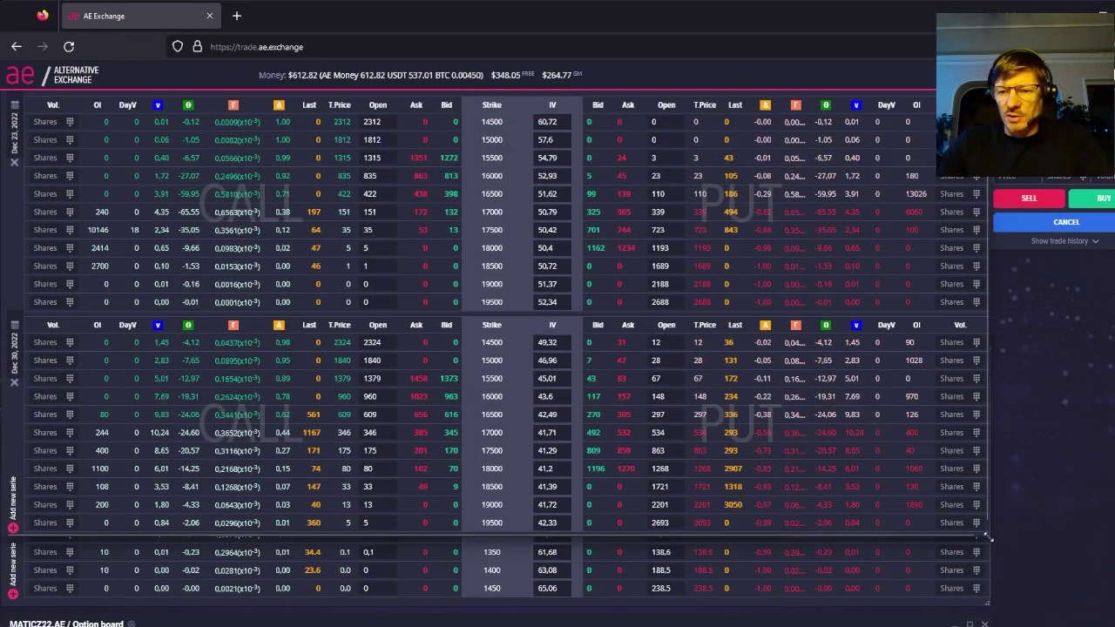
Make the BTCZ22.AE option board taller to fit both expiry blocks, then return to its header.
drag(986, 537, 987, 539)
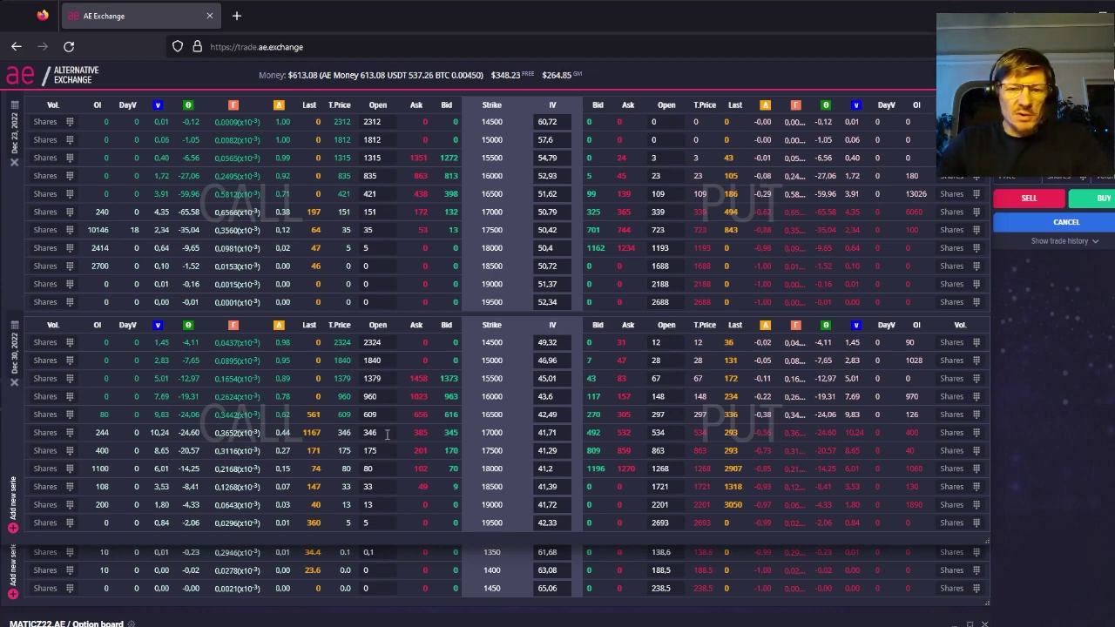
scroll(743, 405, up, 2)
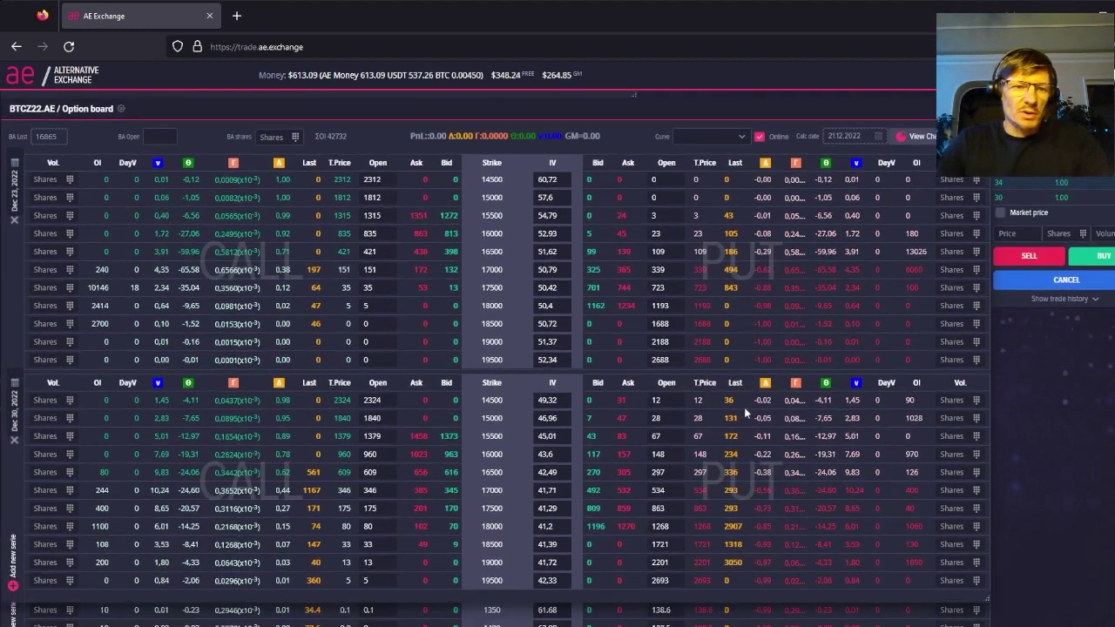
Enter −1000 volume on the Dec 30 17500 call and 16000 put.
click(50, 509)
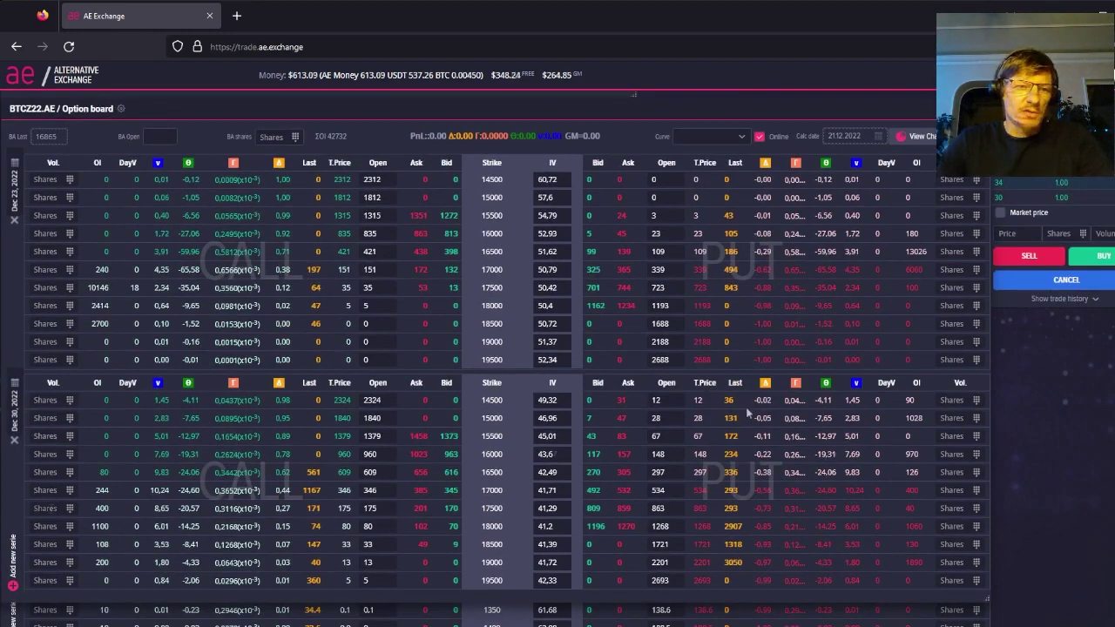
text(-1000)
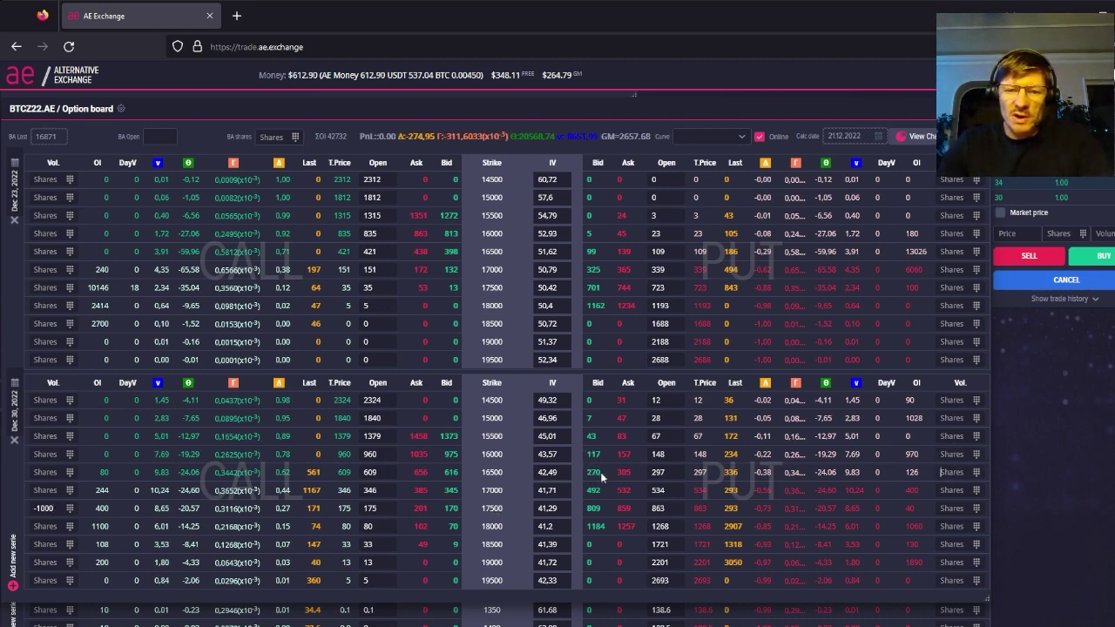
text(-1000)
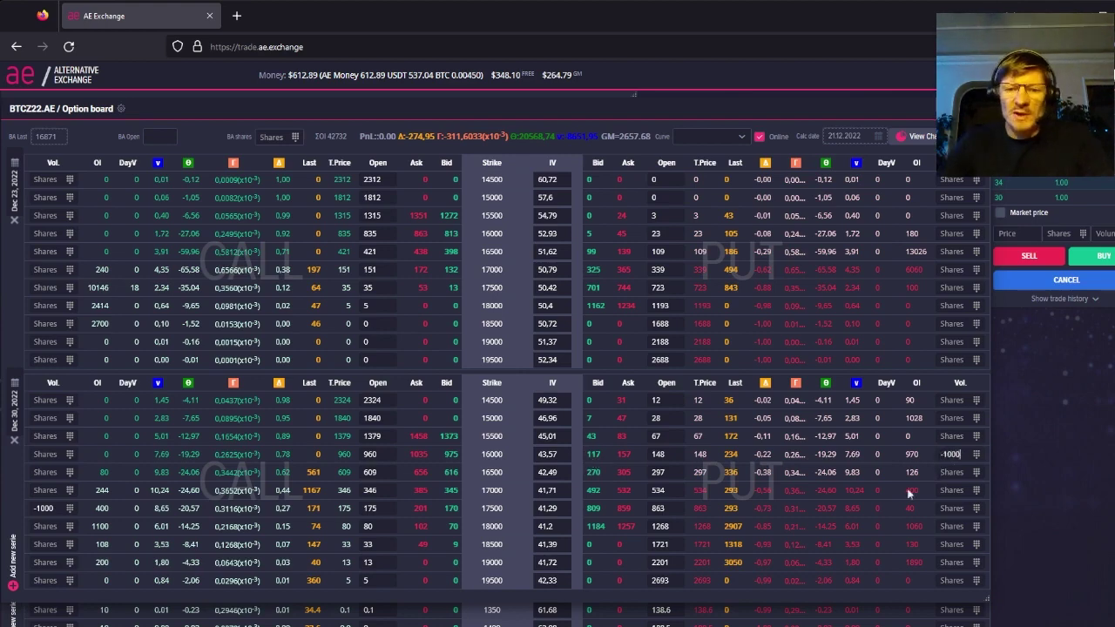
key(Return)
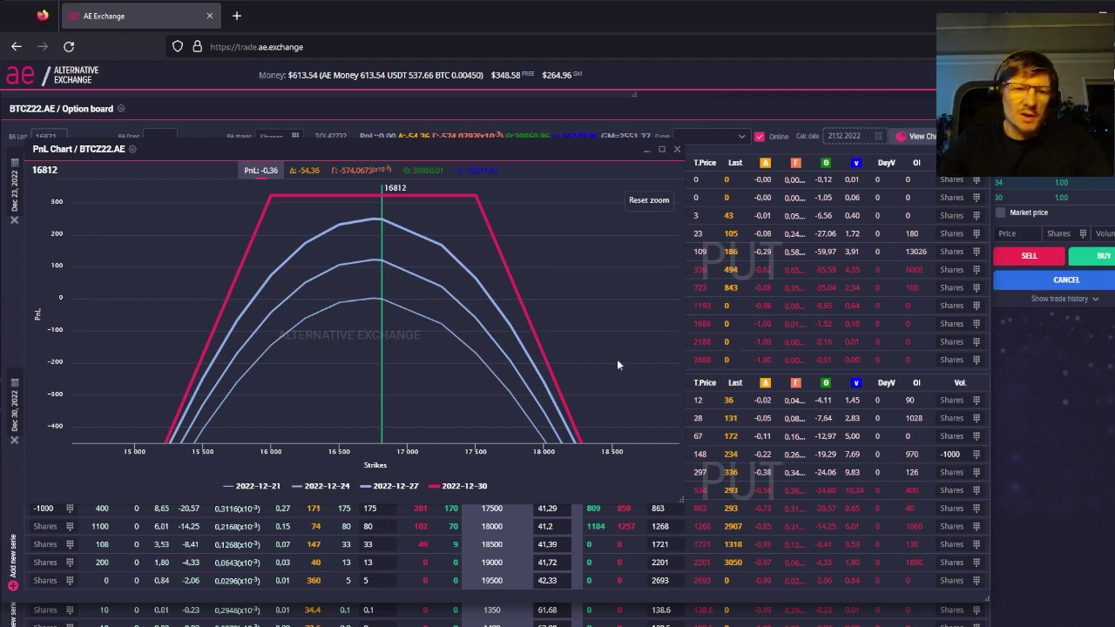
mouse_move(470, 202)
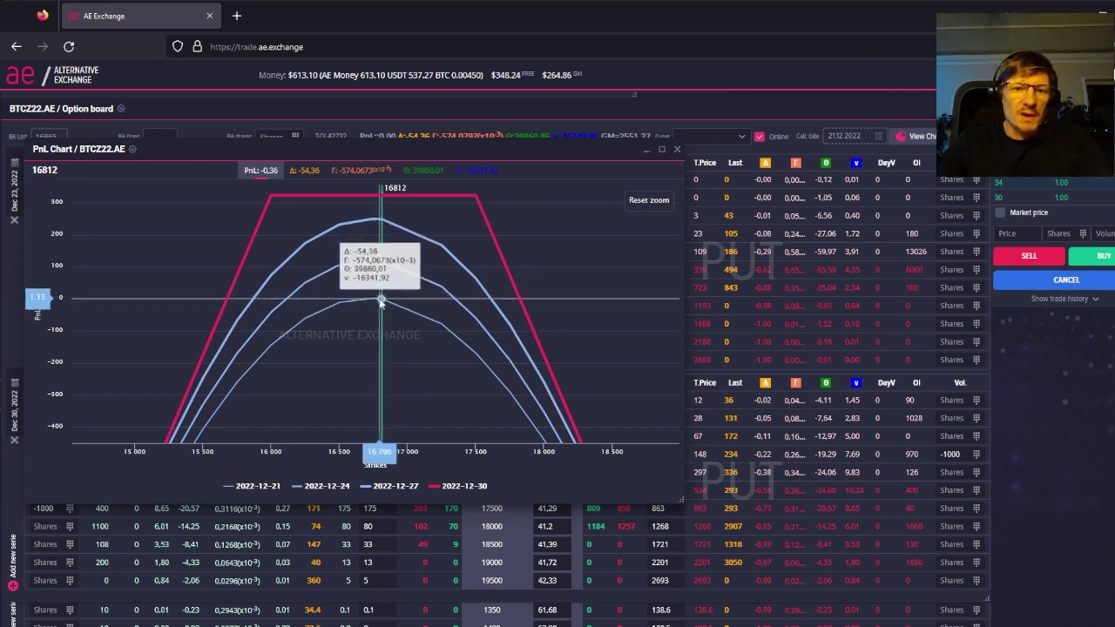
mouse_move(444, 296)
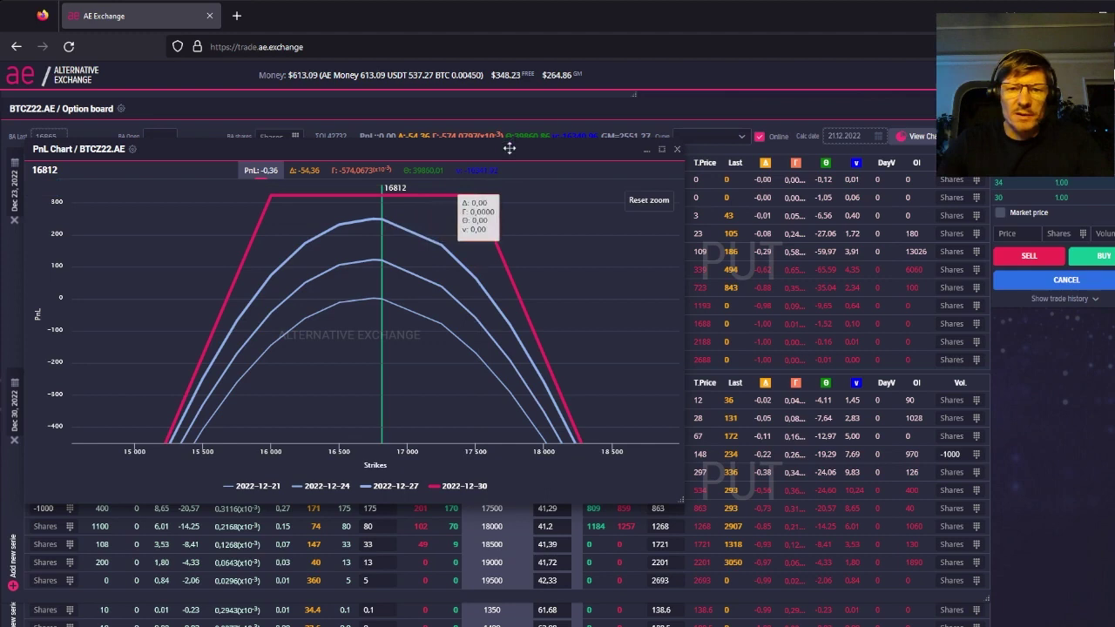
Reposition the PnL chart panel and zoom out to strikes 14,000–20,000.
drag(511, 144, 510, 168)
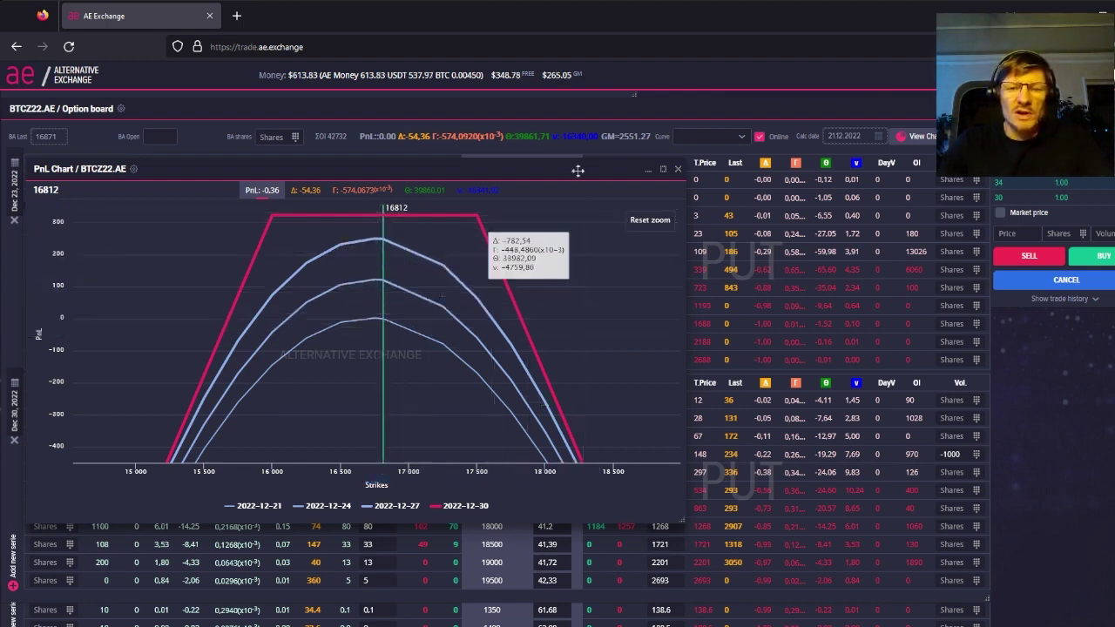
scroll(290, 291, down, 2)
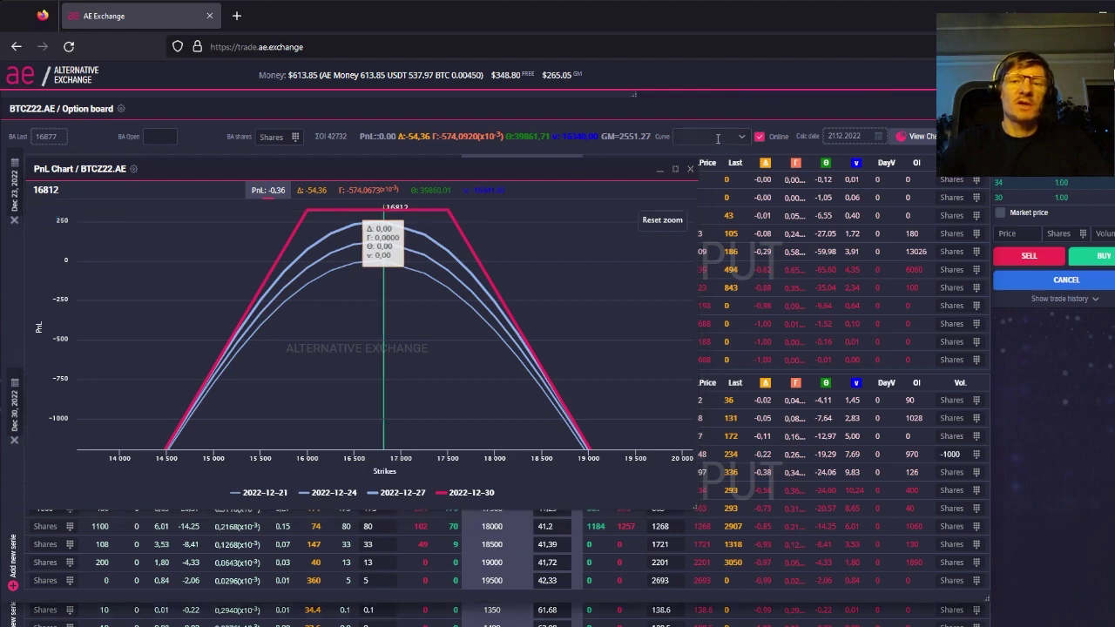
Close the chart overlay and arrange the PnL chart as a panel above the option board.
double_click(630, 135)
key(Escape)
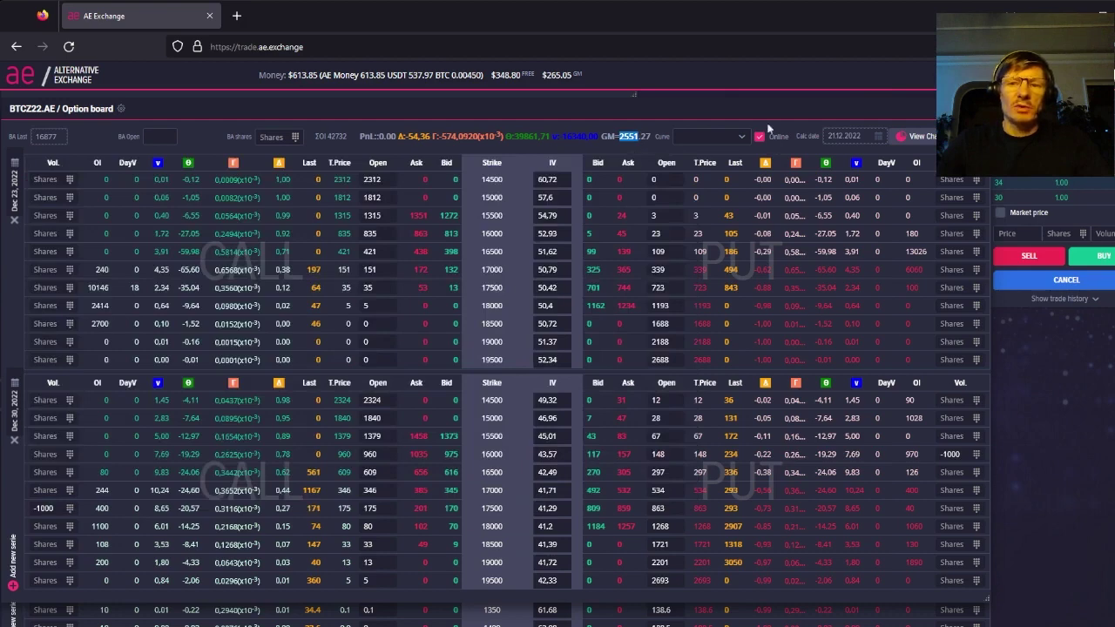
drag(761, 107, 741, 211)
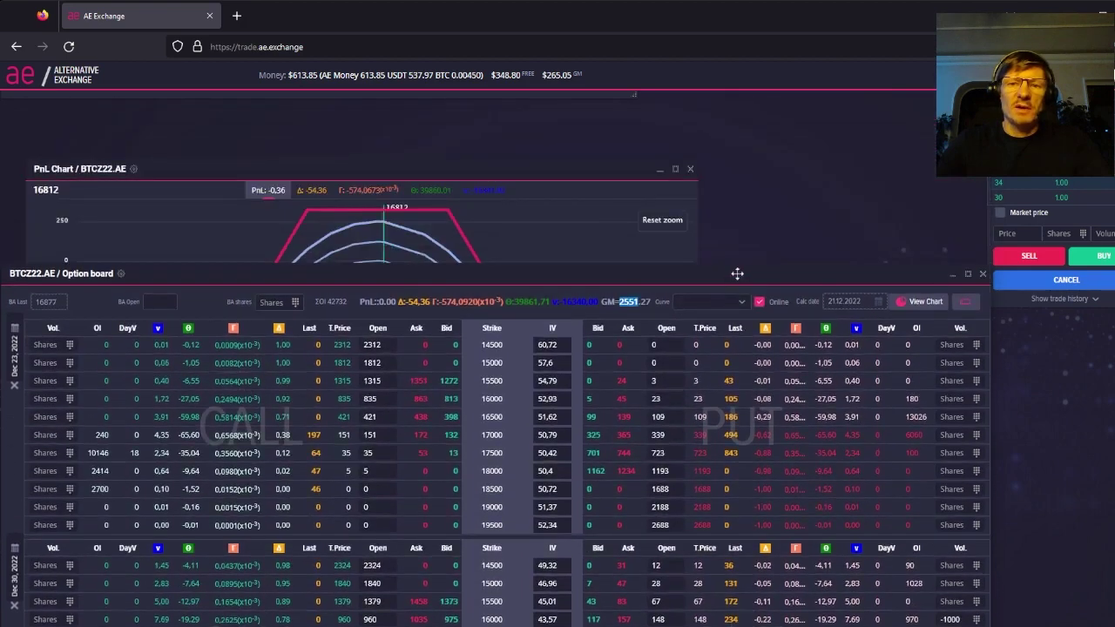
drag(664, 152, 711, 70)
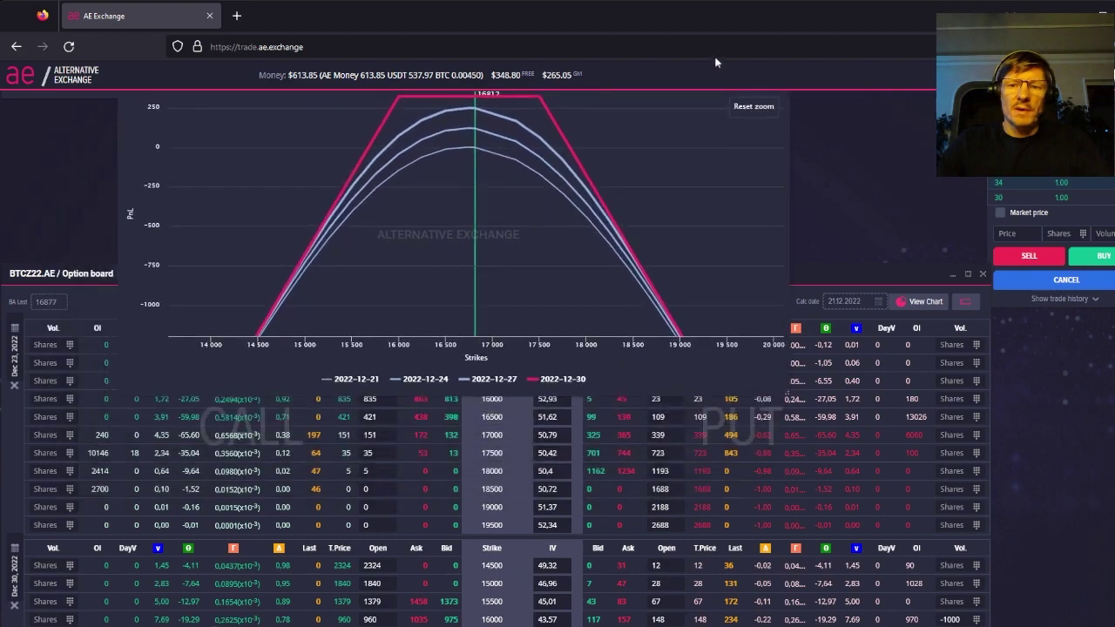
drag(828, 251, 829, 168)
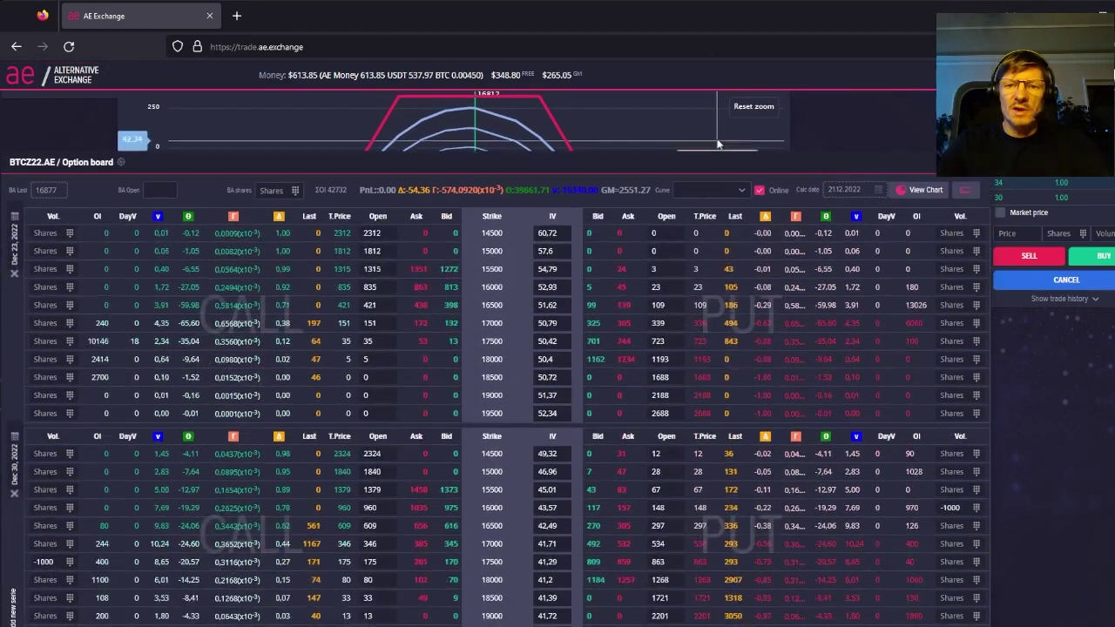
mouse_move(676, 200)
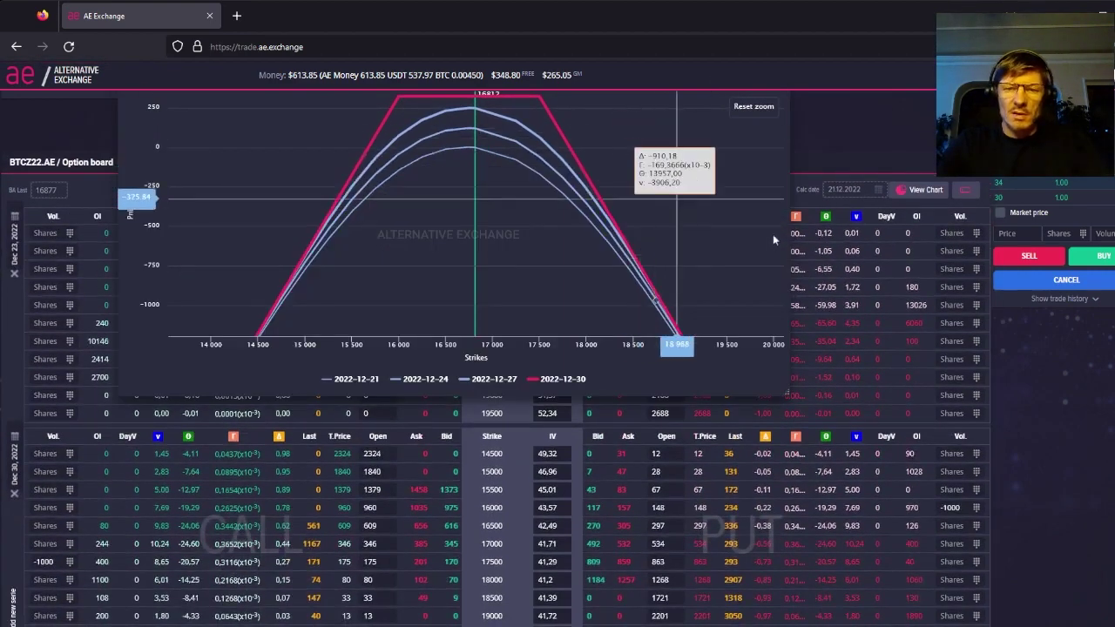
Move the PnL Chart window by its title bar to sit above the option board.
drag(885, 152, 888, 162)
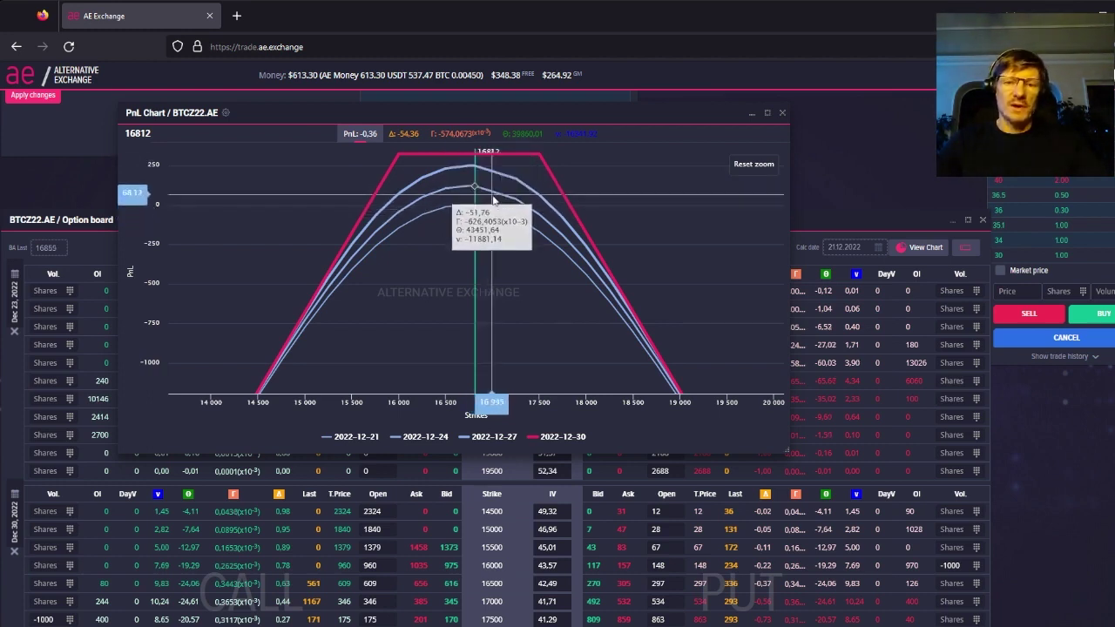
Change the Dec 30 16000 strike's IV from 43,57 to 57.
click(829, 219)
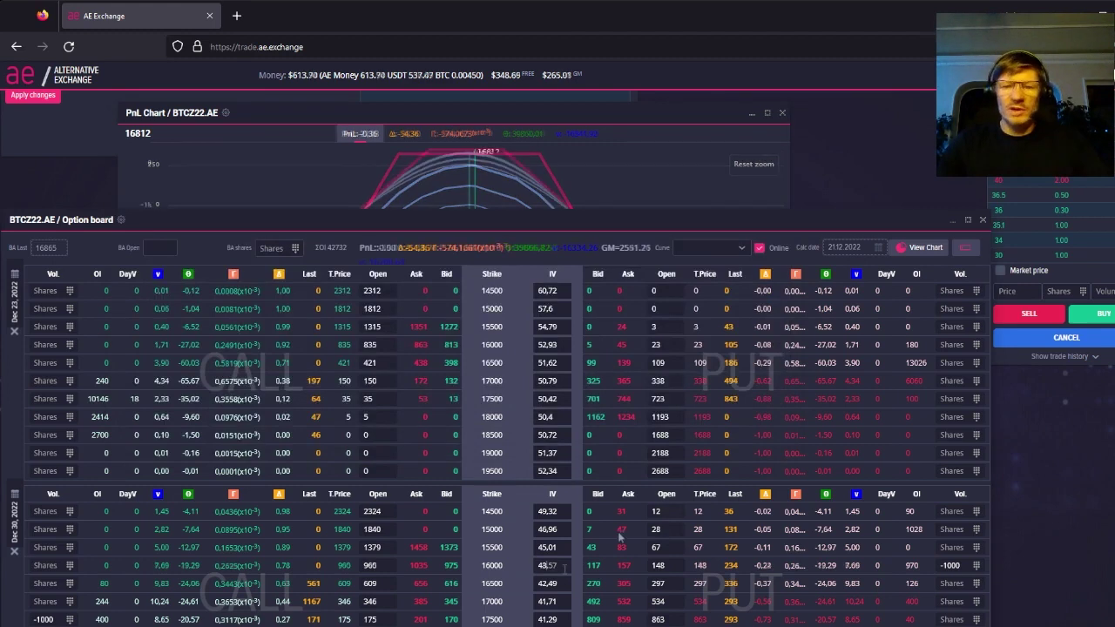
text(49)
click(552, 565)
text(55)
key(BackSpace)
text(7)
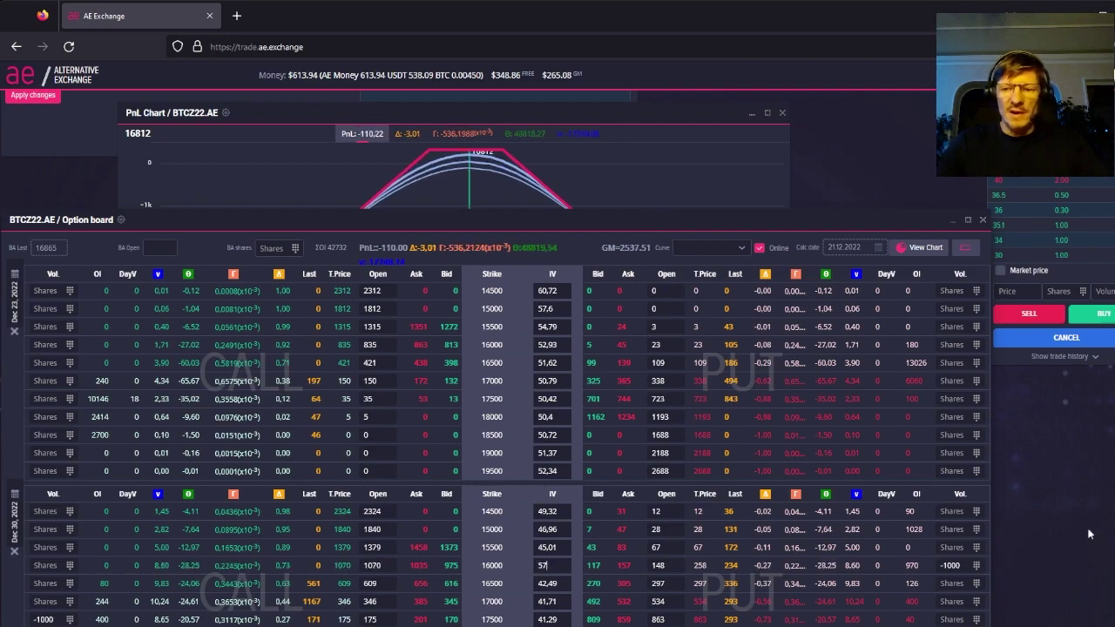
scroll(655, 425, up, 3)
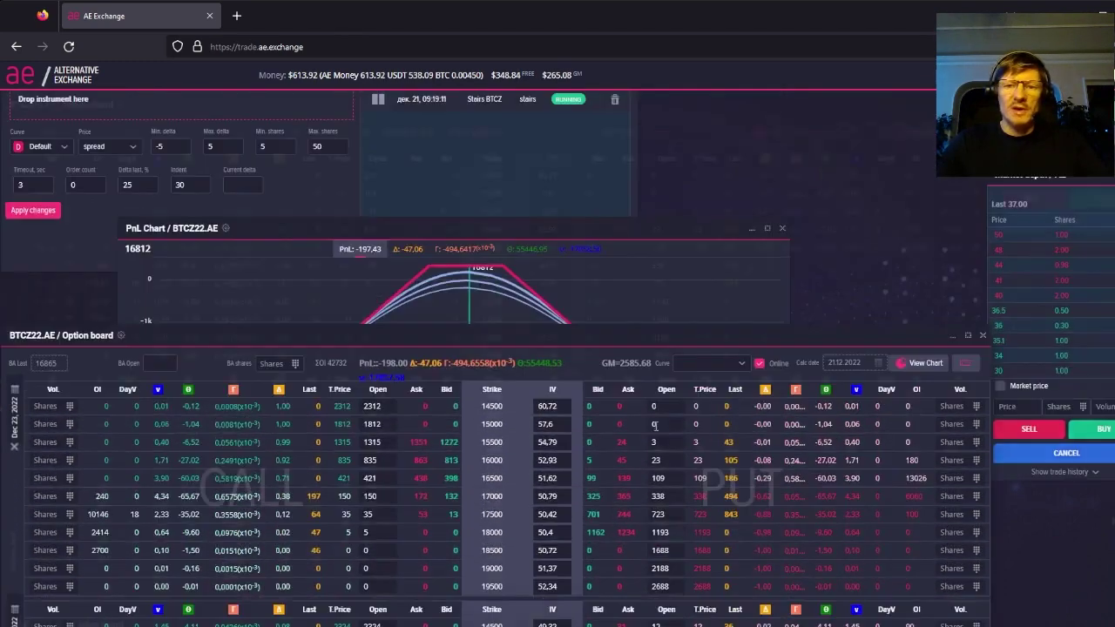
Bring the PnL chart forward and zoom it to the 14,000–21,000 strike range.
click(560, 229)
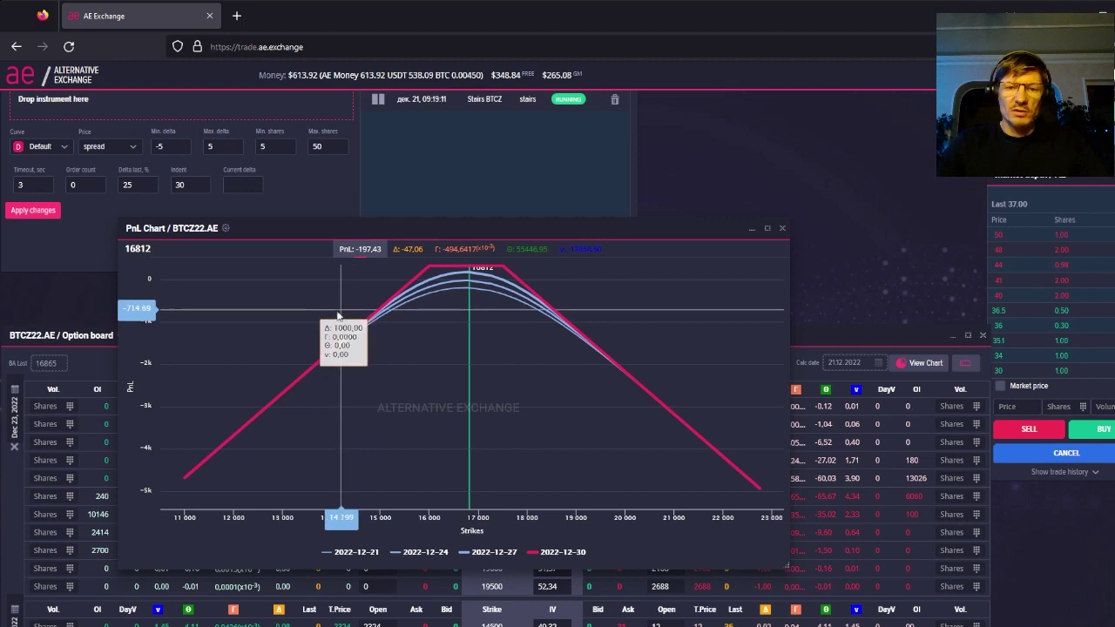
drag(285, 341, 681, 255)
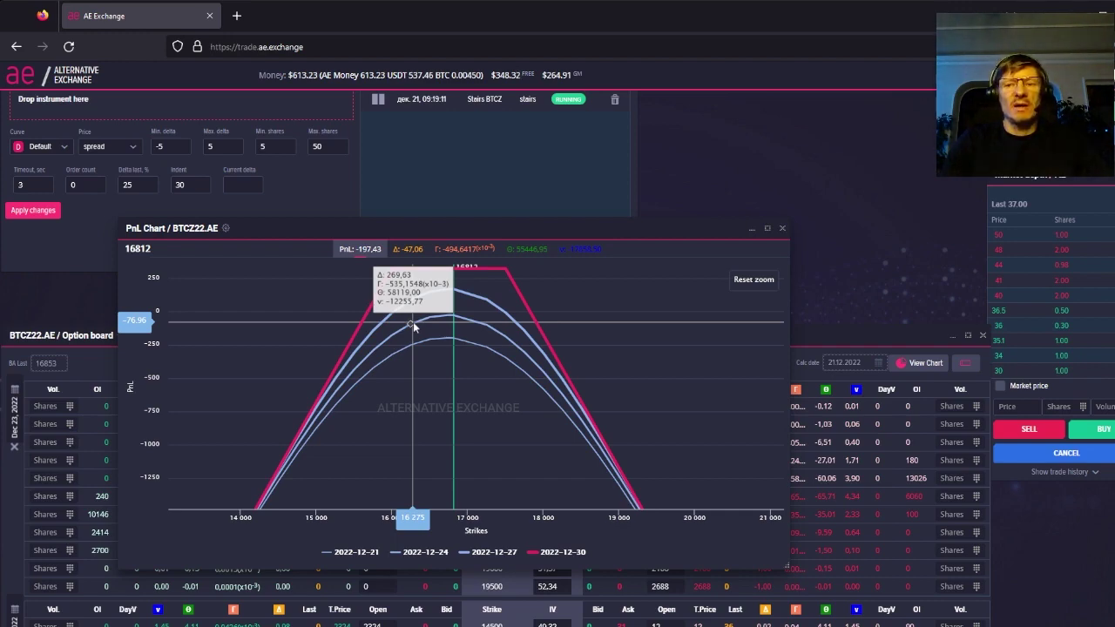
Move the PnL Chart window up and right, overlapping the option board's right side.
drag(414, 228, 544, 105)
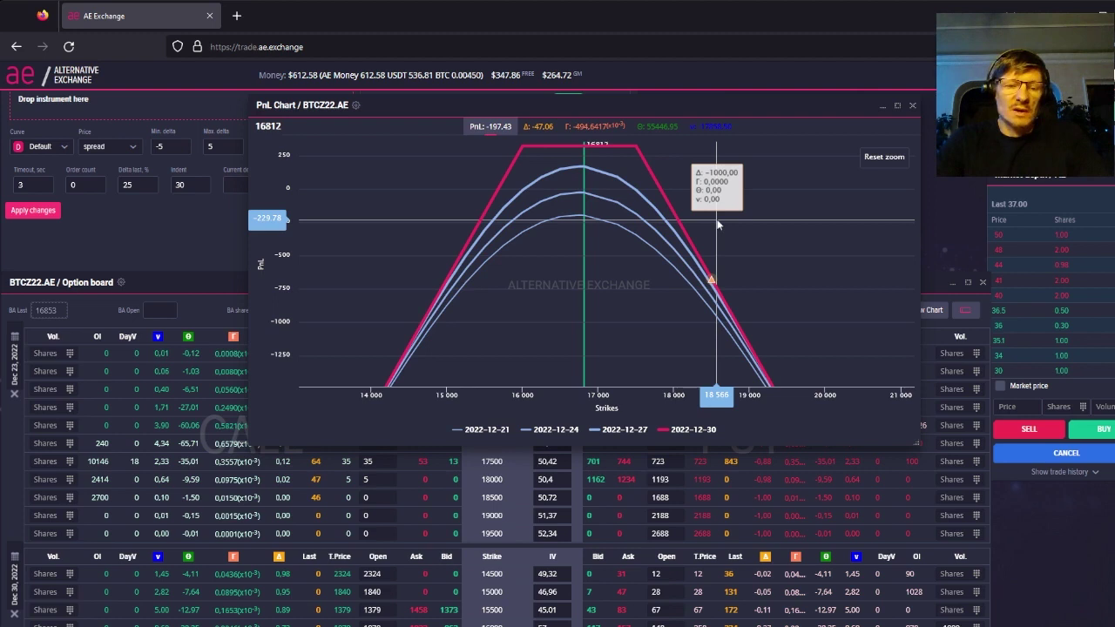